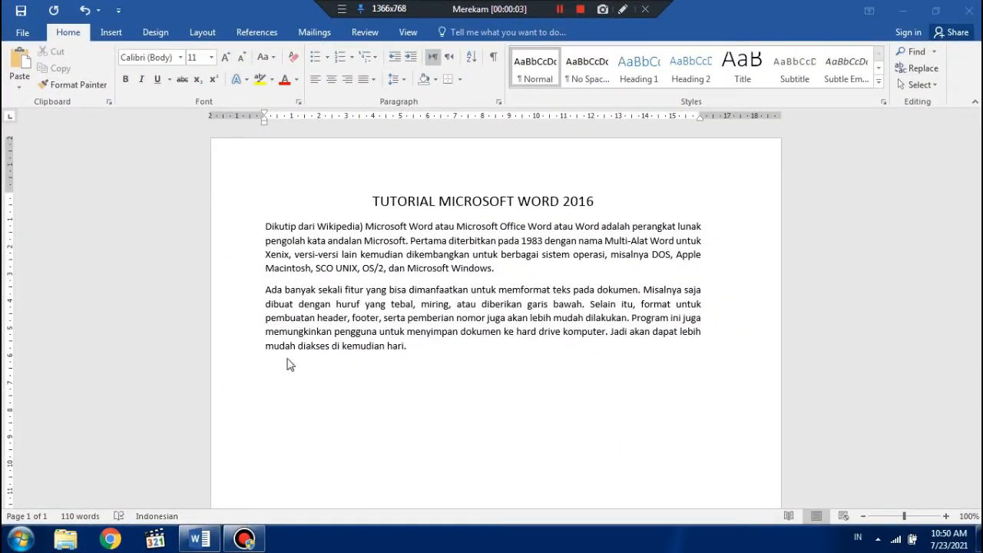
# Indent the first line of the first body paragraph by one tab
pyautogui.click(265, 228)
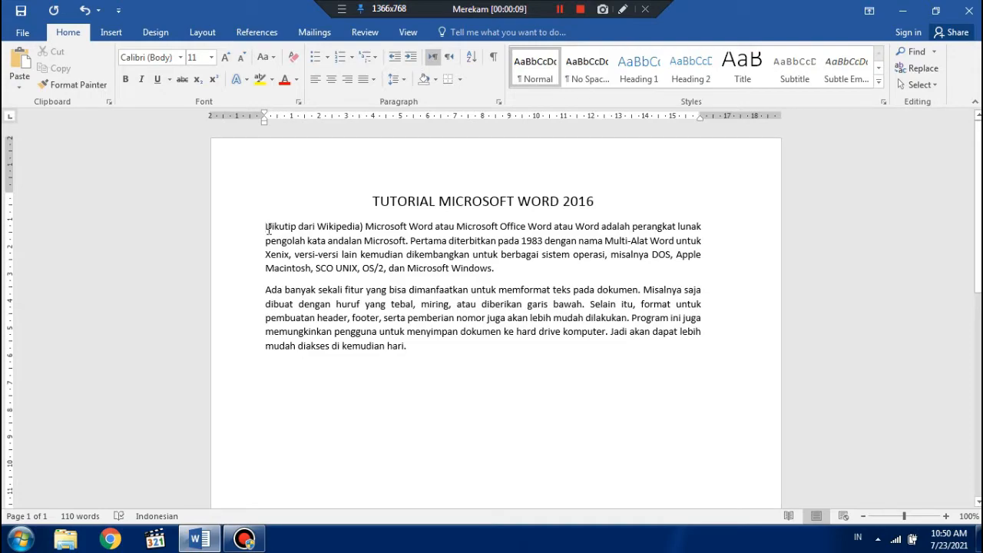
pyautogui.press('Tab')
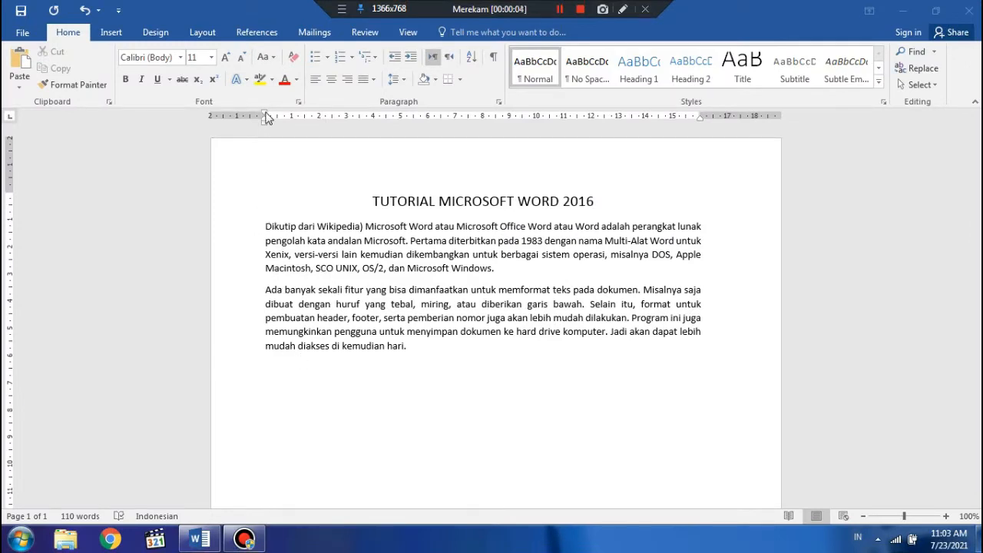
# Set the first body paragraph's first-line and hanging indents to 1 cm on the ruler, and return its left indent to 0
pyautogui.moveTo(265, 116); pyautogui.dragTo(293, 117)
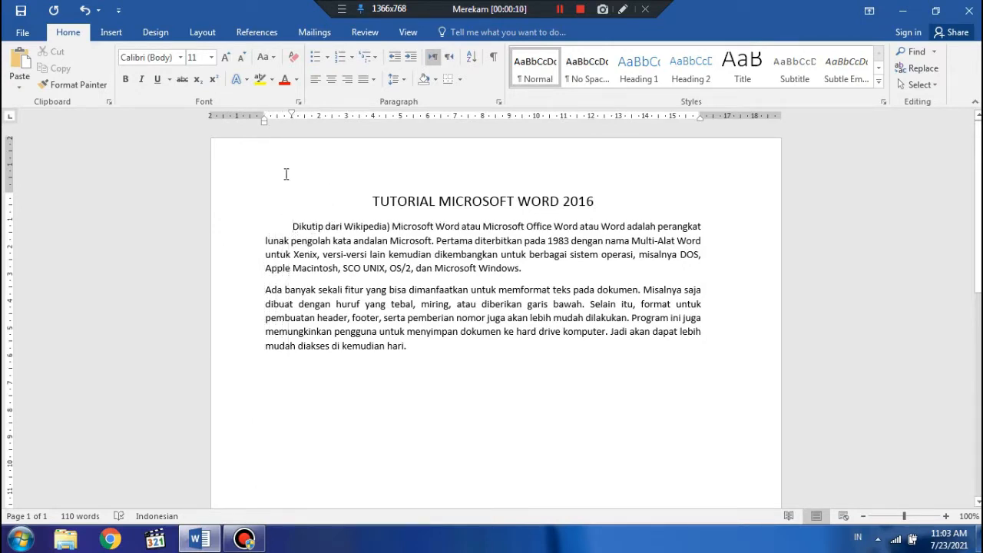
pyautogui.moveTo(266, 121); pyautogui.dragTo(290, 121)
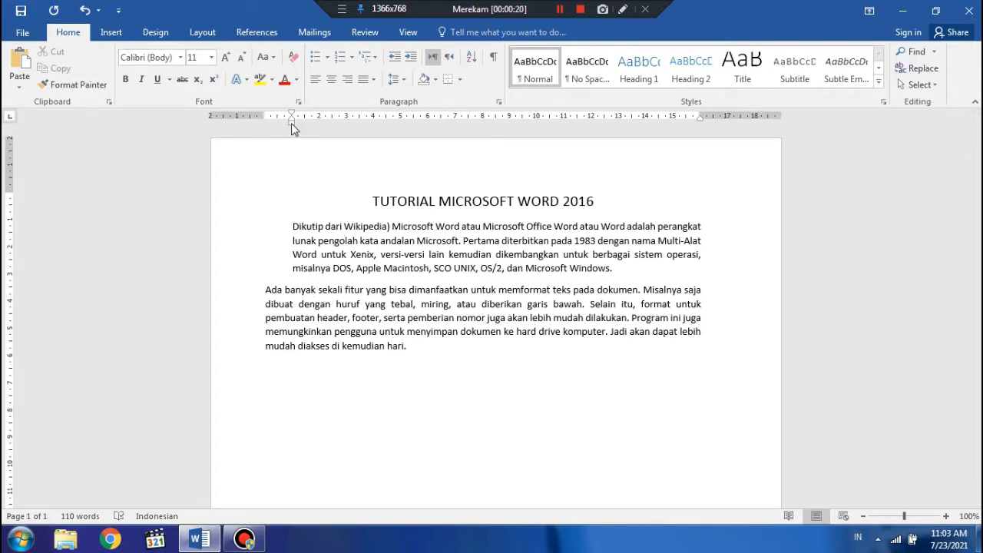
pyautogui.moveTo(291, 123); pyautogui.dragTo(267, 125)
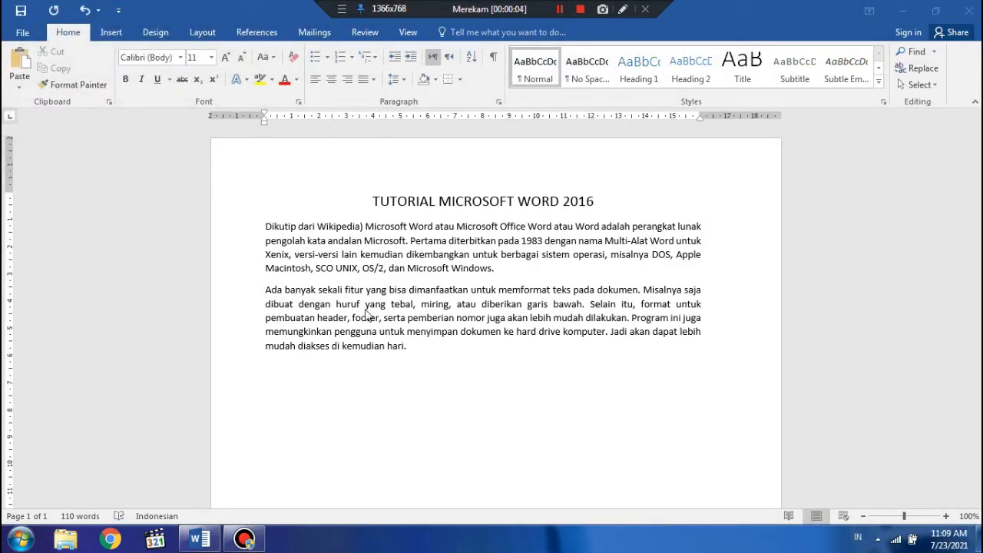
# Select both body paragraphs, move their first-line and hanging indents to 1 cm, and return the left indent to 0
pyautogui.click(268, 228)
pyautogui.moveTo(268, 228)
pyautogui.mouseDown()
pyautogui.moveTo(352, 275)
pyautogui.moveTo(407, 338)
pyautogui.moveTo(449, 343)
pyautogui.moveTo(269, 223)
pyautogui.mouseUp()
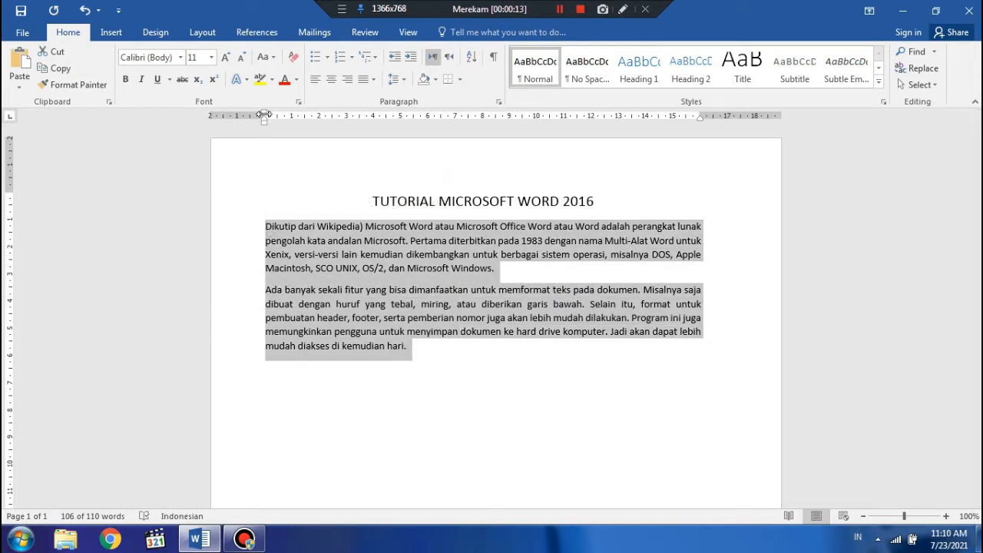
pyautogui.moveTo(263, 115); pyautogui.dragTo(292, 119)
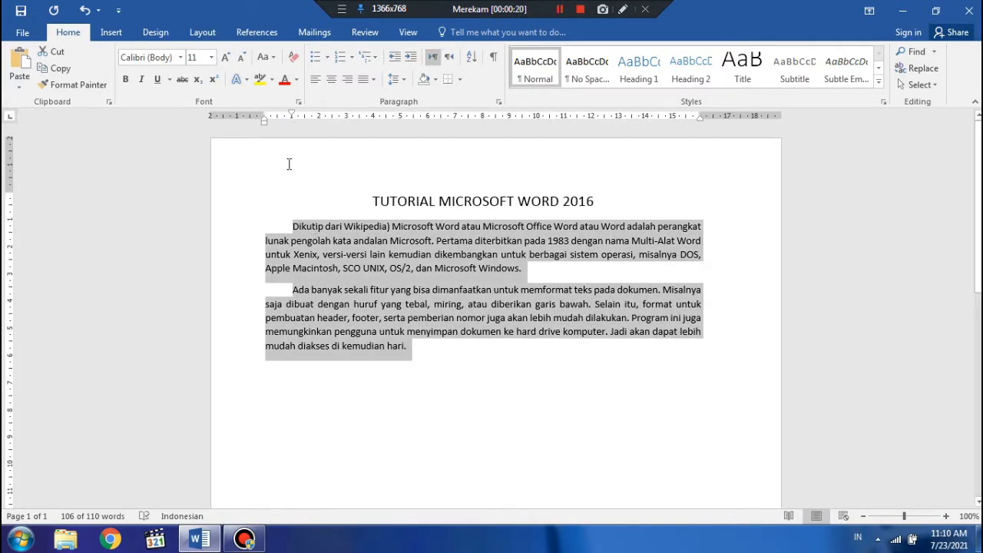
pyautogui.moveTo(265, 120); pyautogui.dragTo(291, 123)
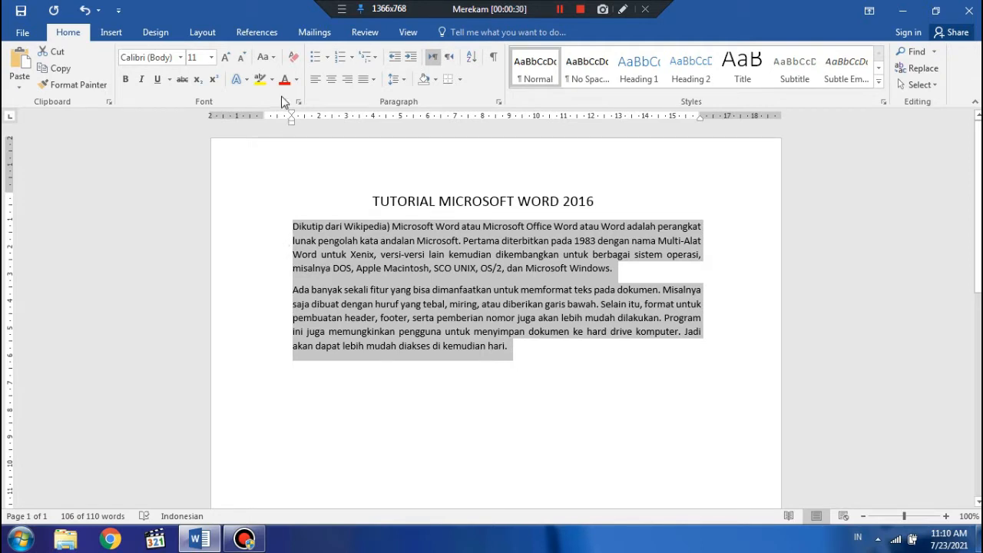
pyautogui.moveTo(291, 124); pyautogui.dragTo(268, 127)
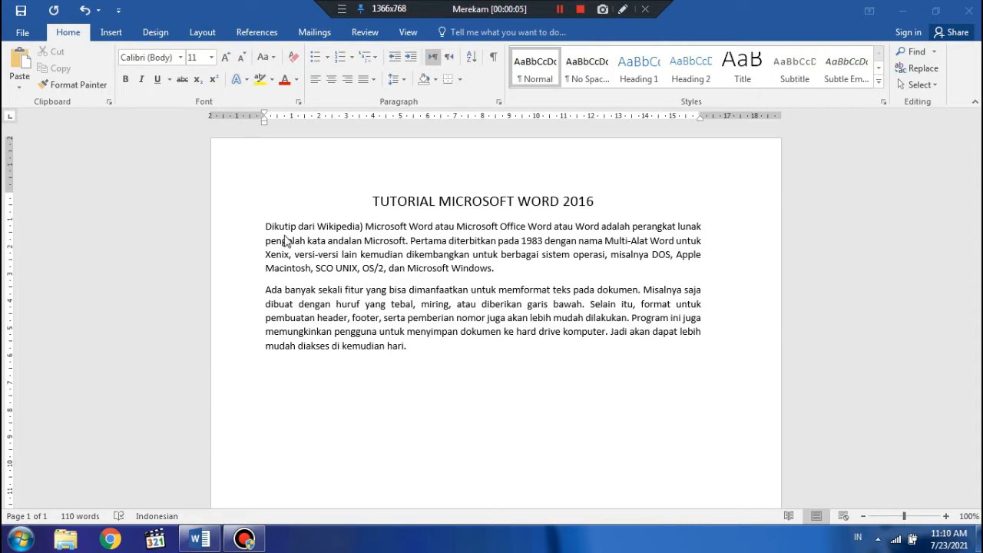
# Repeat the 1 cm first-line and hanging indents on the two body paragraphs together, and reset their left indent to the margin
pyautogui.click(268, 228)
pyautogui.moveTo(267, 228); pyautogui.dragTo(447, 343)
pyautogui.keyDown('shift'); pyautogui.click(407, 347); pyautogui.keyUp('shift')
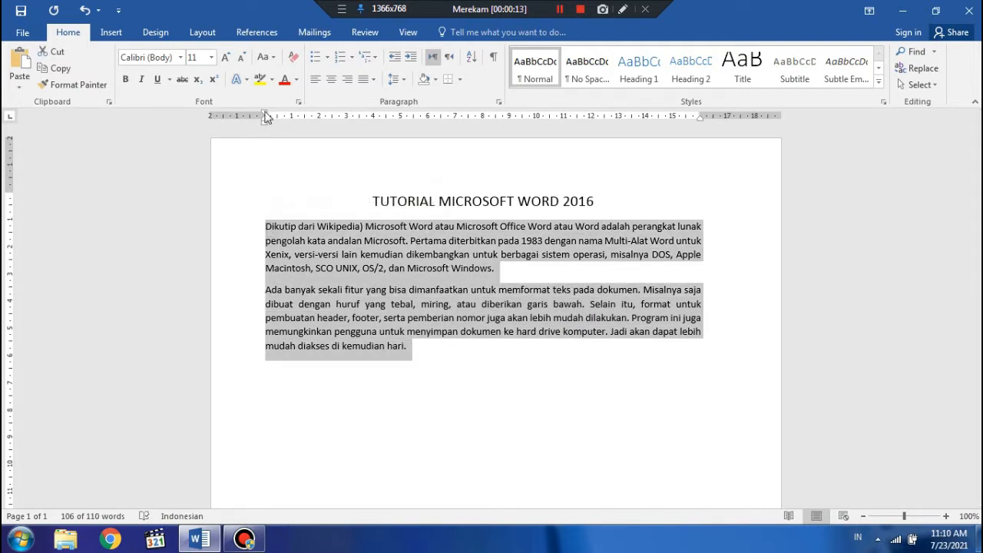
pyautogui.moveTo(265, 115); pyautogui.dragTo(292, 119)
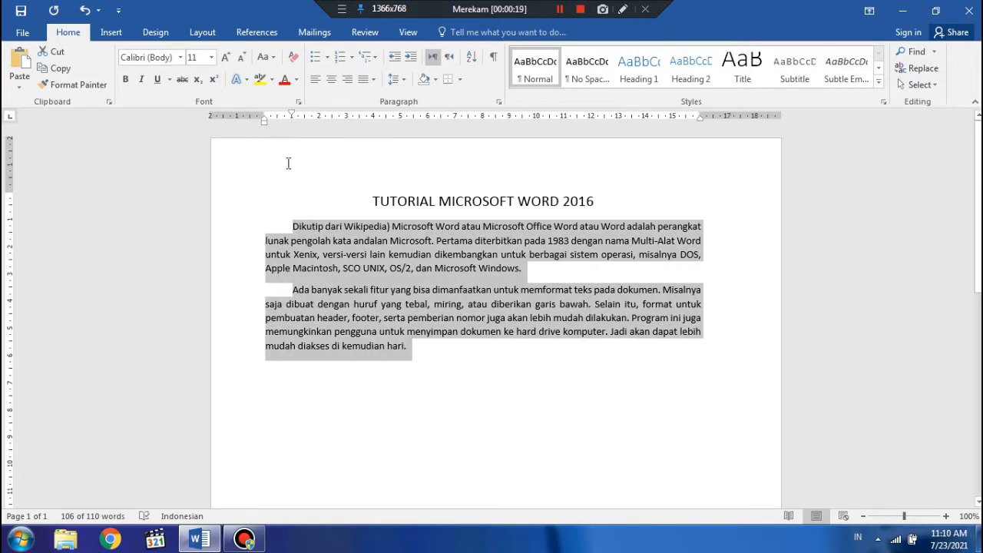
pyautogui.moveTo(265, 119); pyautogui.dragTo(292, 125)
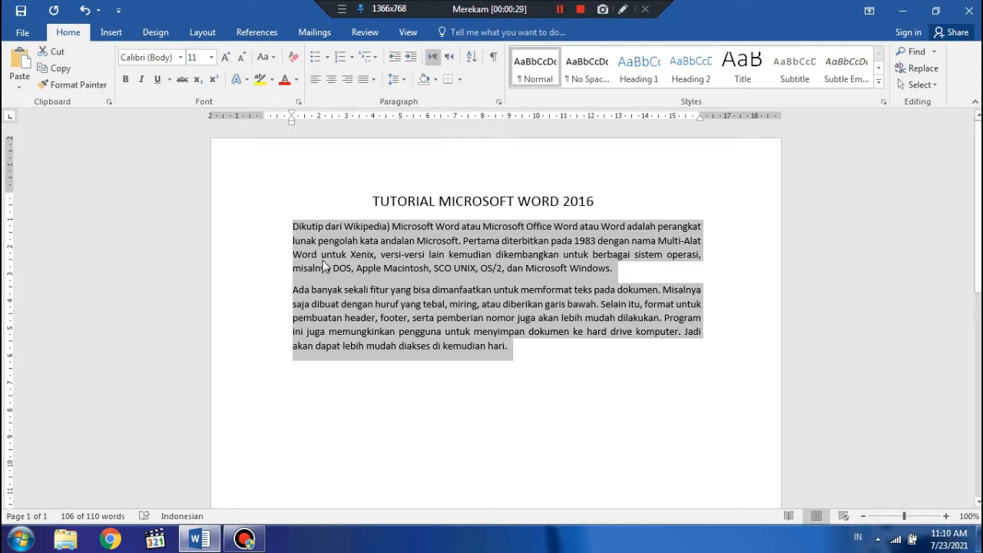
pyautogui.moveTo(290, 123); pyautogui.dragTo(267, 123)
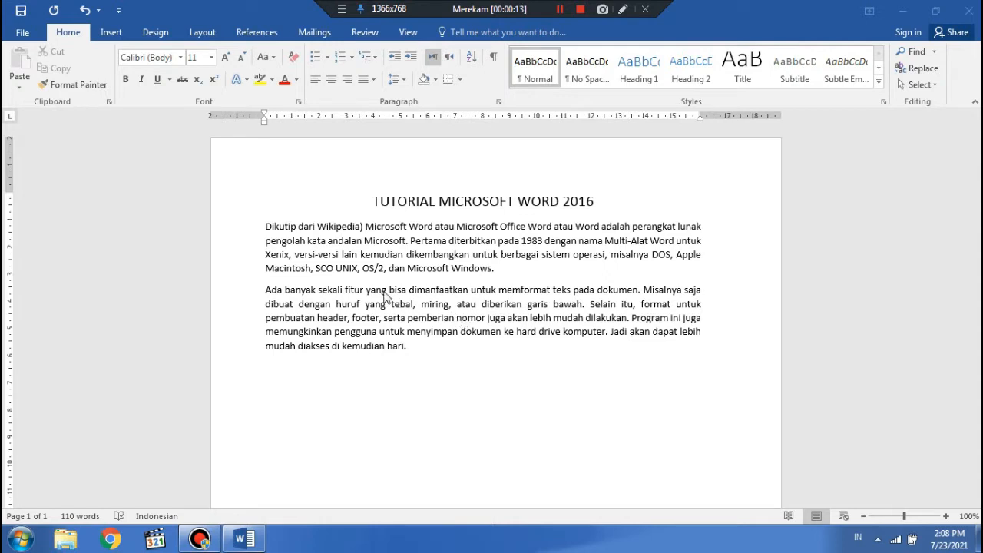
# Increase the first body paragraph's indent by one level and decrease it back to the margin
pyautogui.click(268, 230)
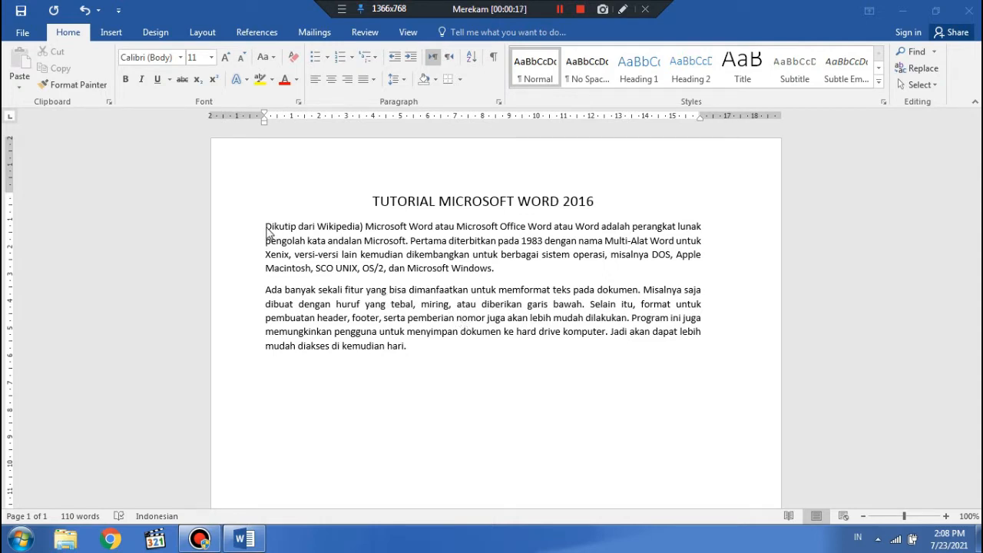
pyautogui.click(412, 57)
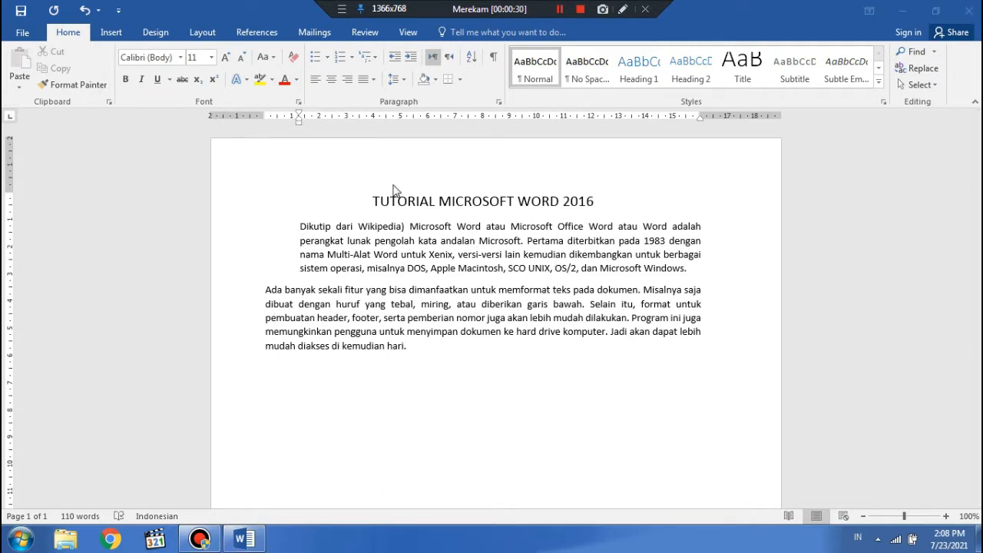
pyautogui.click(393, 59)
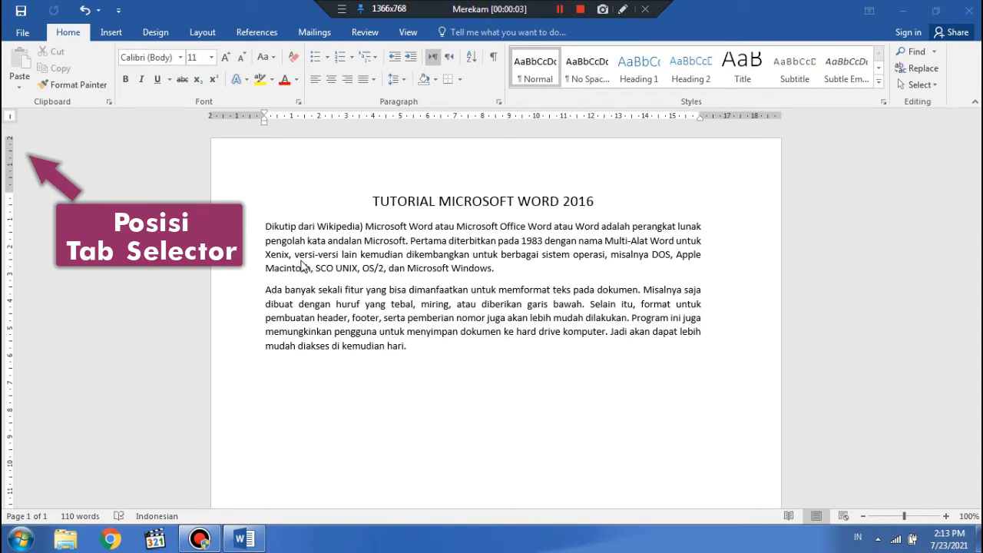
# Cycle through the available tab stop types in the ruler's tab selector
pyautogui.click(5, 142)
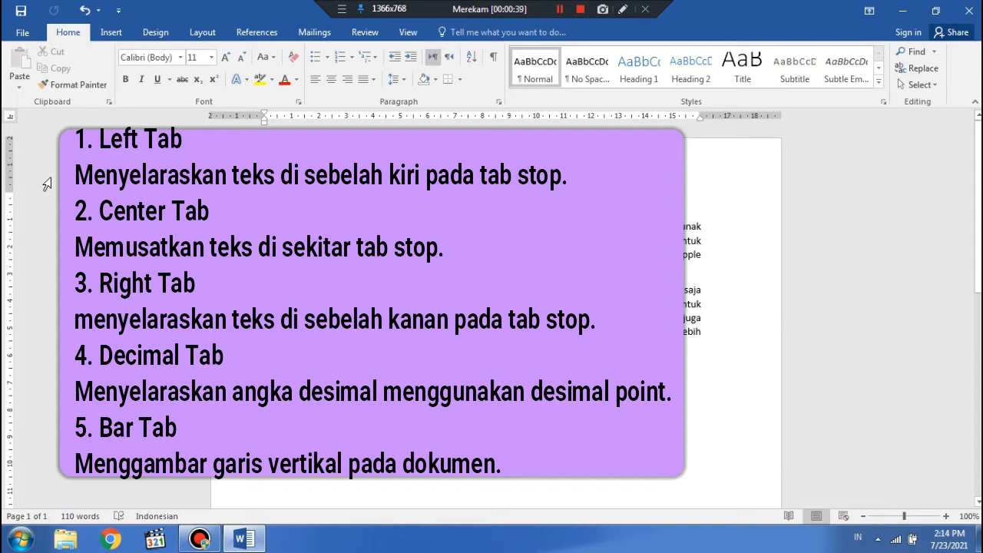
pyautogui.click(10, 116)
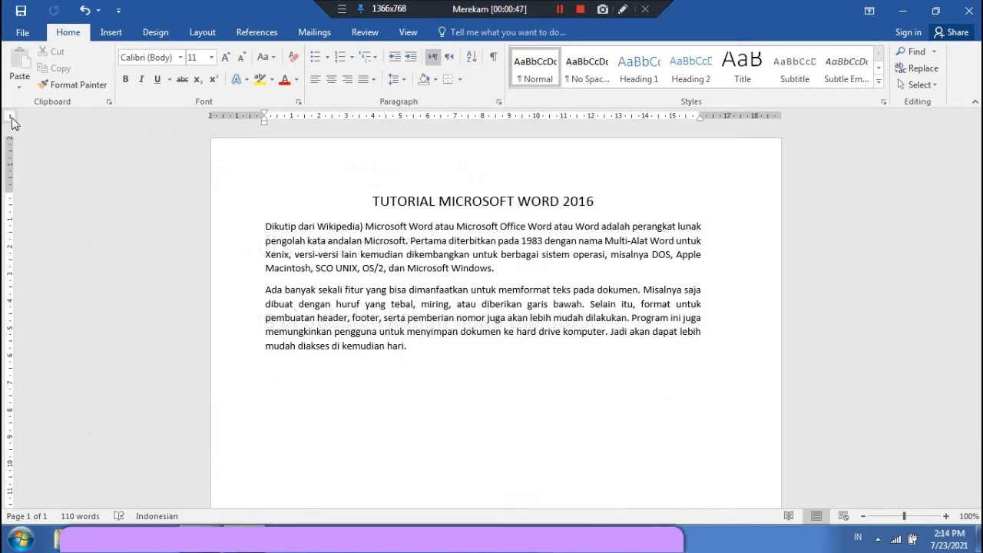
pyautogui.click(11, 119)
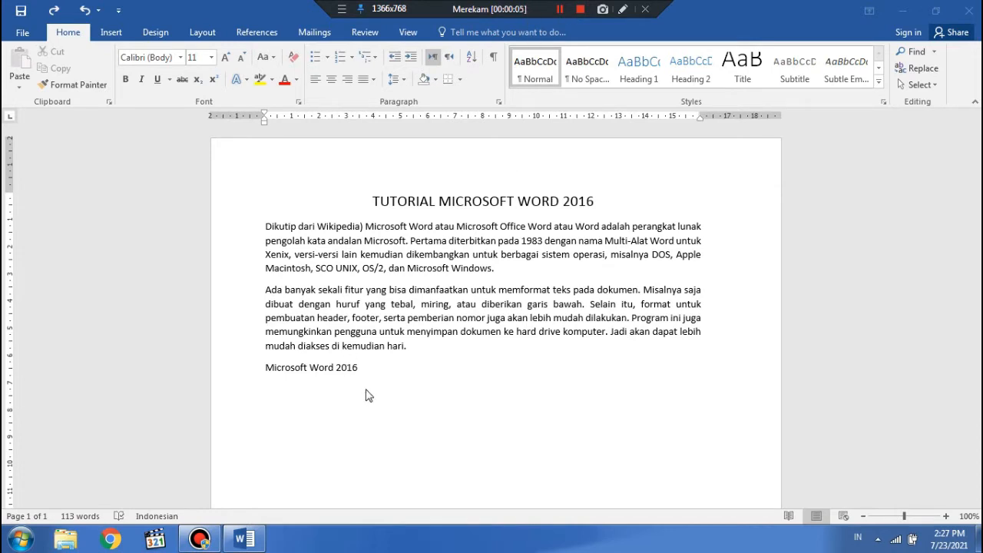
# Add a left tab stop at 2 cm to the first body paragraph and tab its first line to that position
pyautogui.click(265, 228)
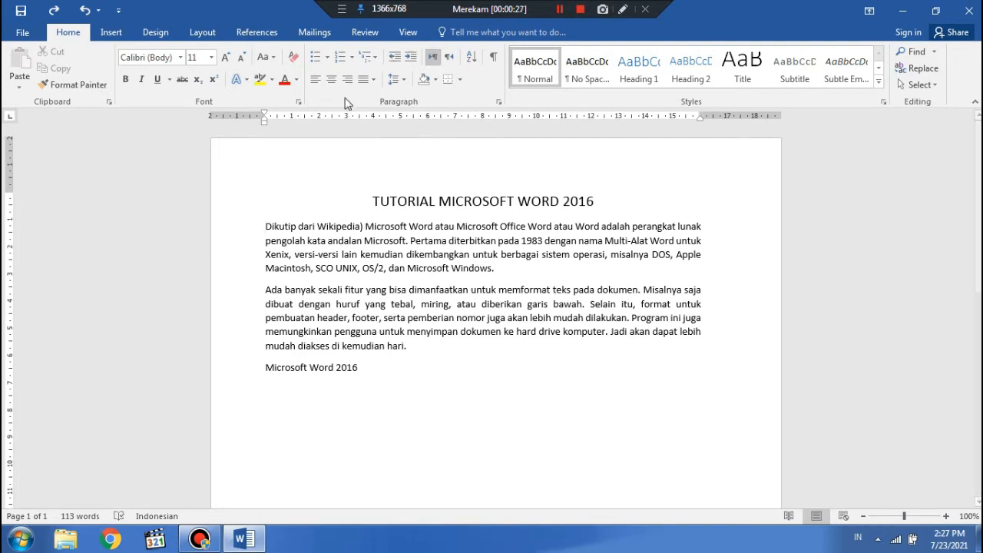
pyautogui.moveTo(318, 116); pyautogui.dragTo(320, 119)
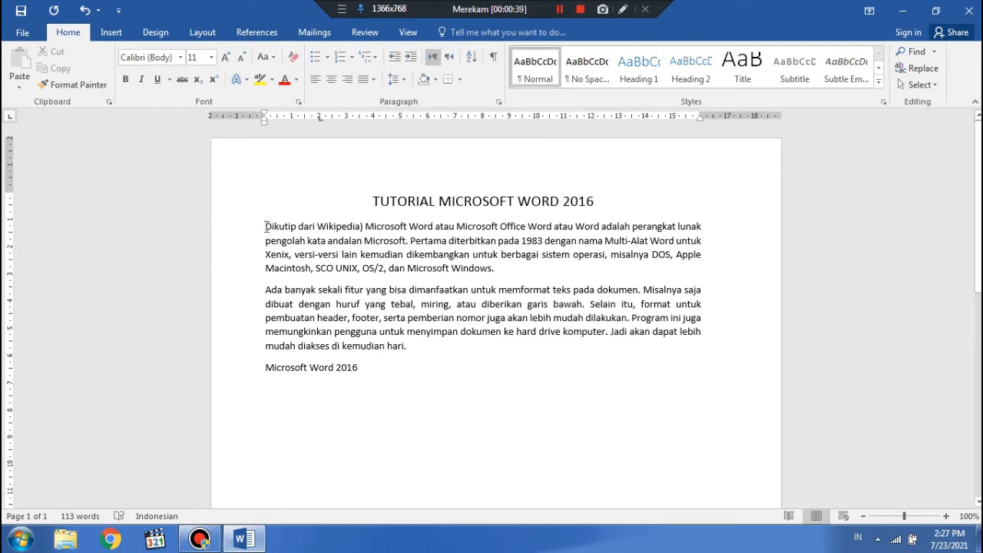
pyautogui.press('Tab')
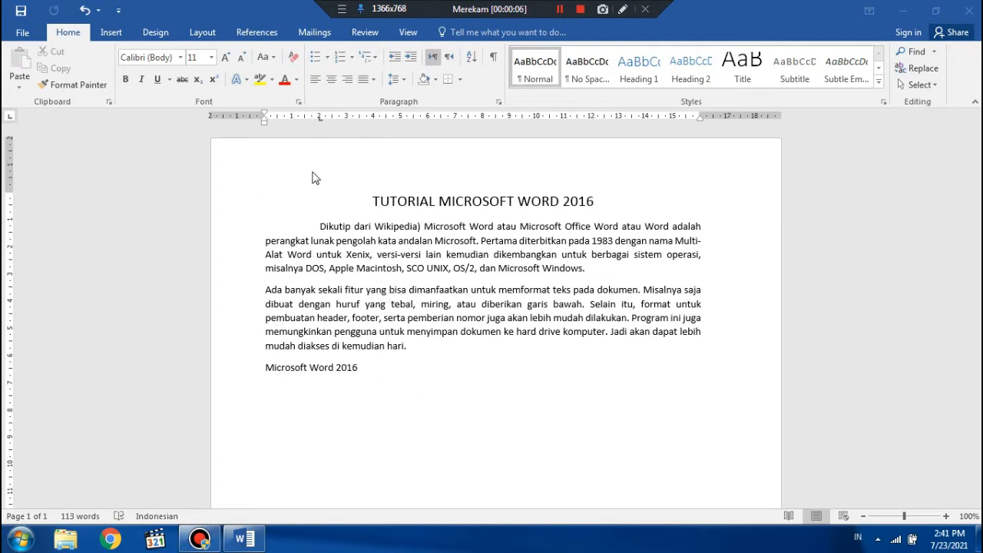
# Clear the 2 cm tab stop from the first body paragraph in the Tabs settings
pyautogui.doubleClick(320, 120)
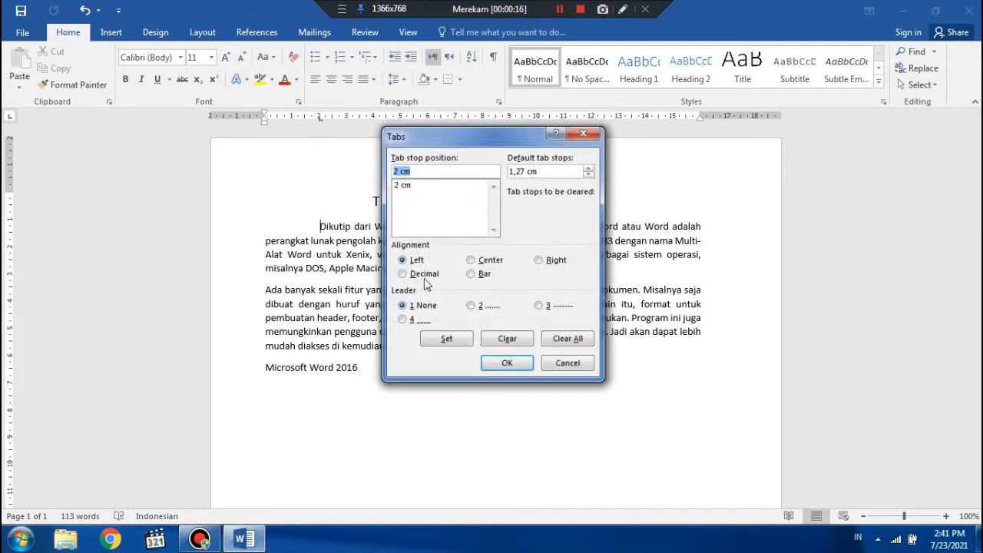
pyautogui.click(505, 341)
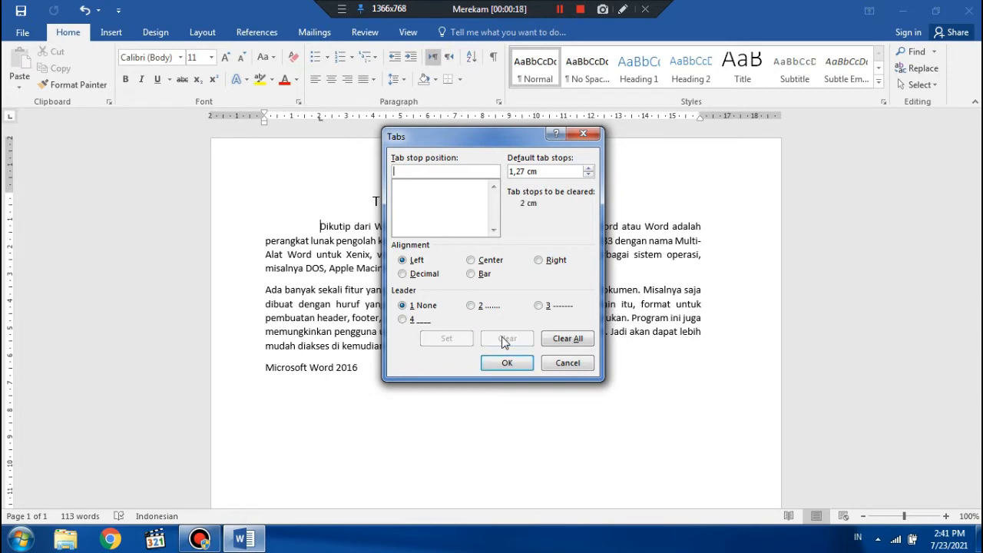
pyautogui.click(505, 362)
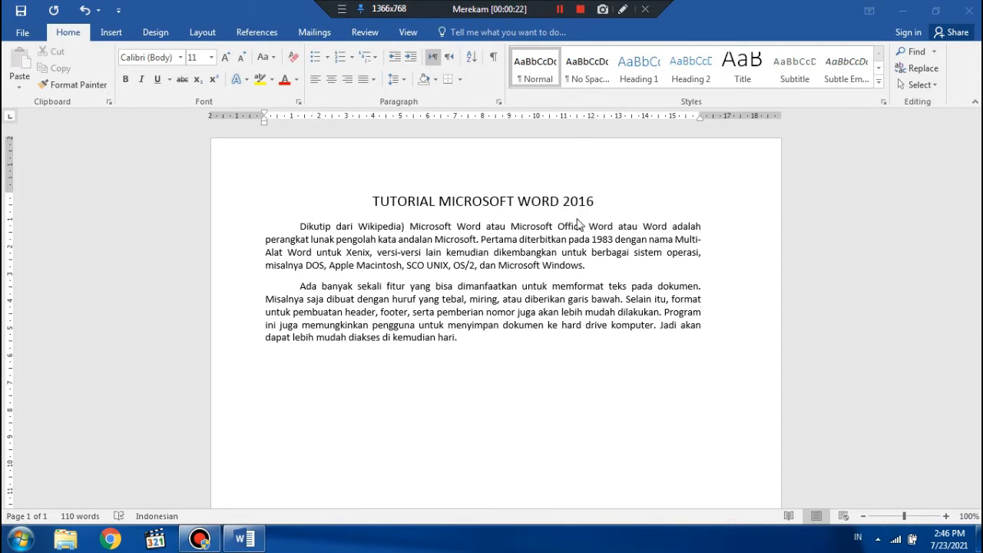
# Set the line spacing of both body paragraphs to 1,5
pyautogui.moveTo(301, 228); pyautogui.dragTo(463, 350)
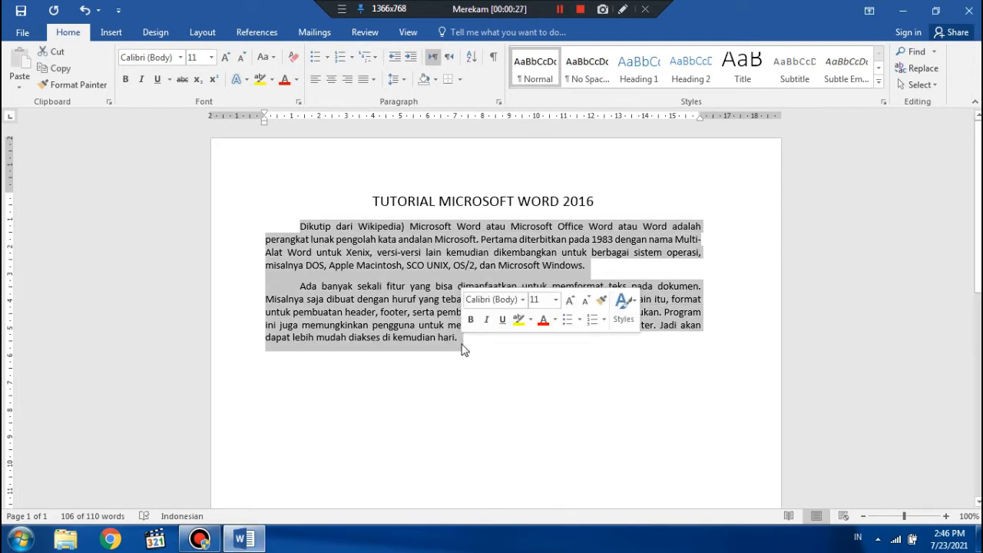
pyautogui.click(404, 79)
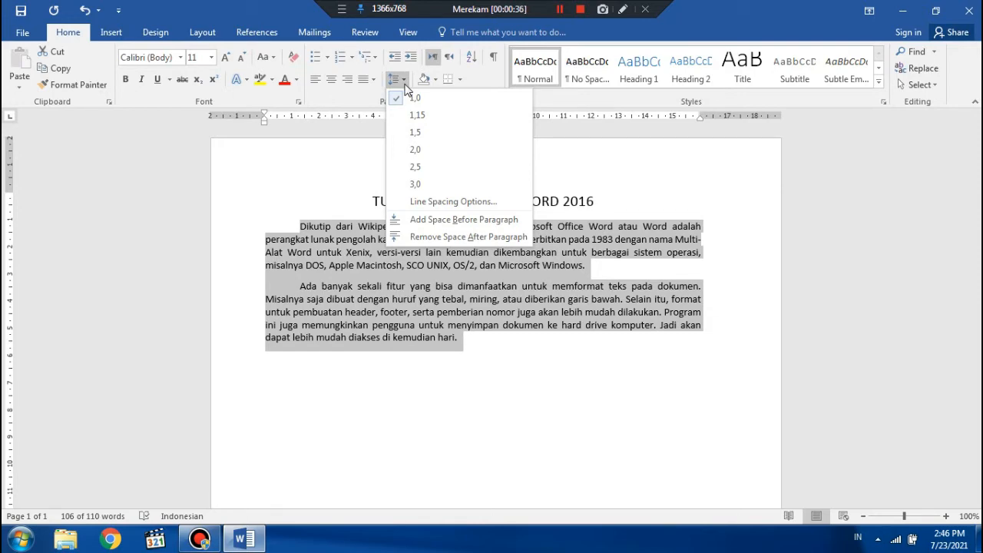
pyautogui.click(421, 135)
pyautogui.press('F2')
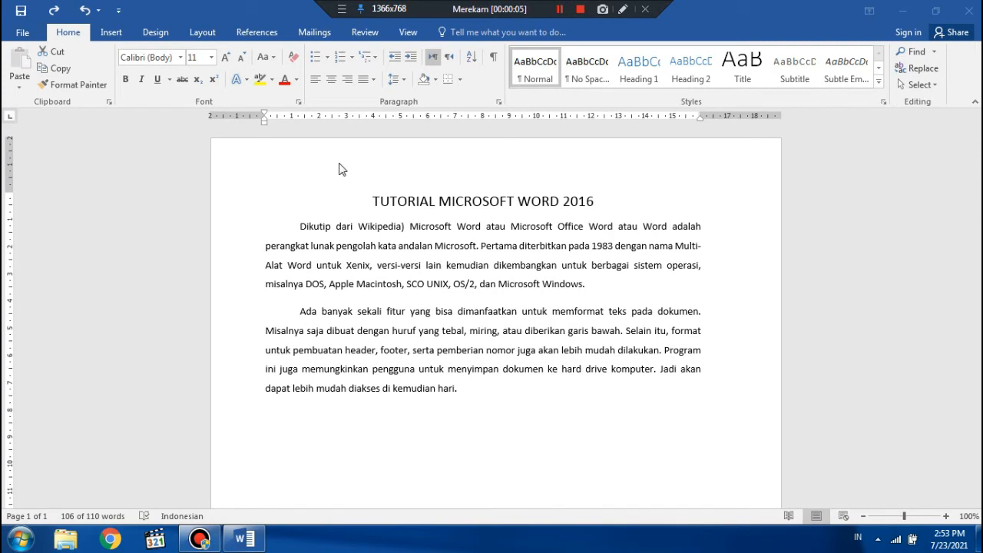
# Remove the space after both body paragraphs under the title
pyautogui.click(297, 227)
pyautogui.hotkey('ctrl', 'shift', 'End')
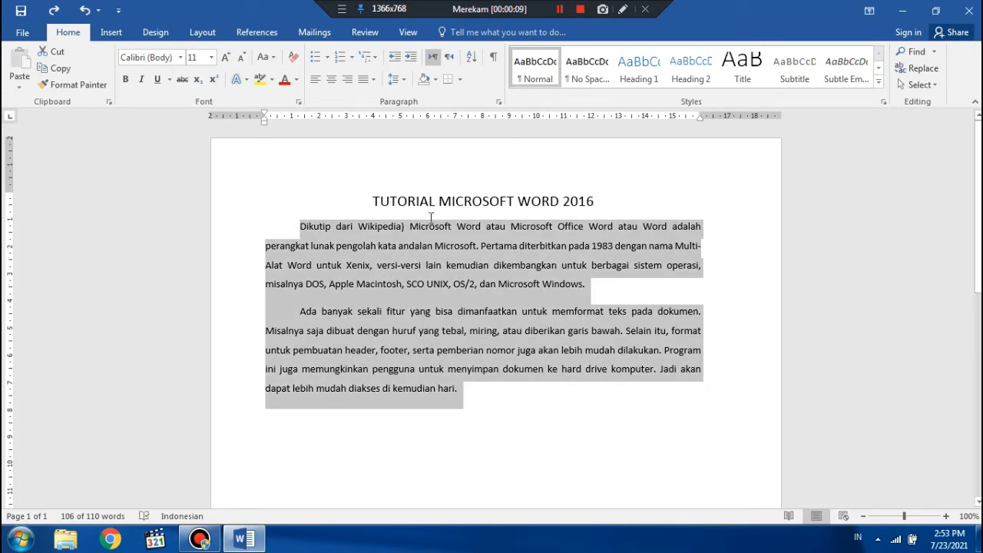
pyautogui.click(400, 79)
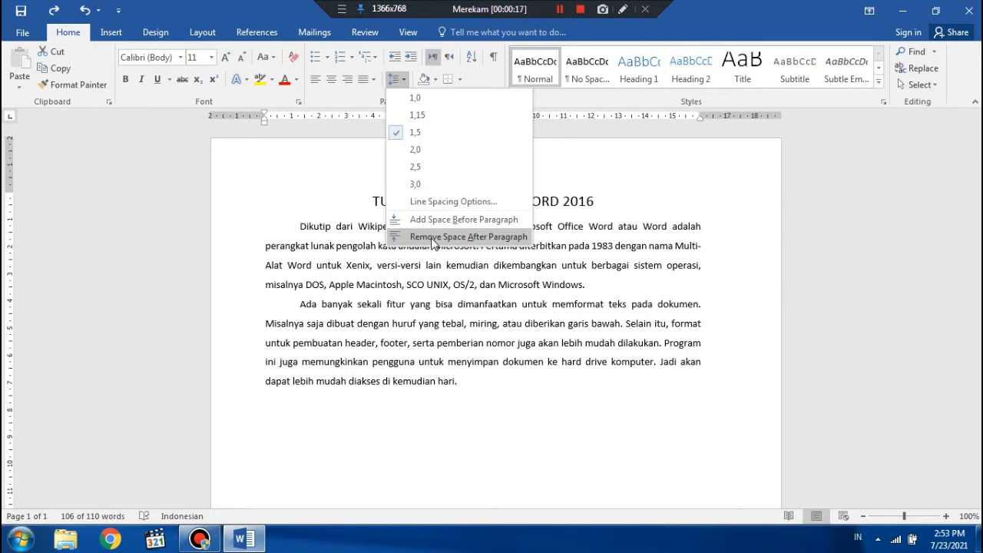
pyautogui.click(434, 238)
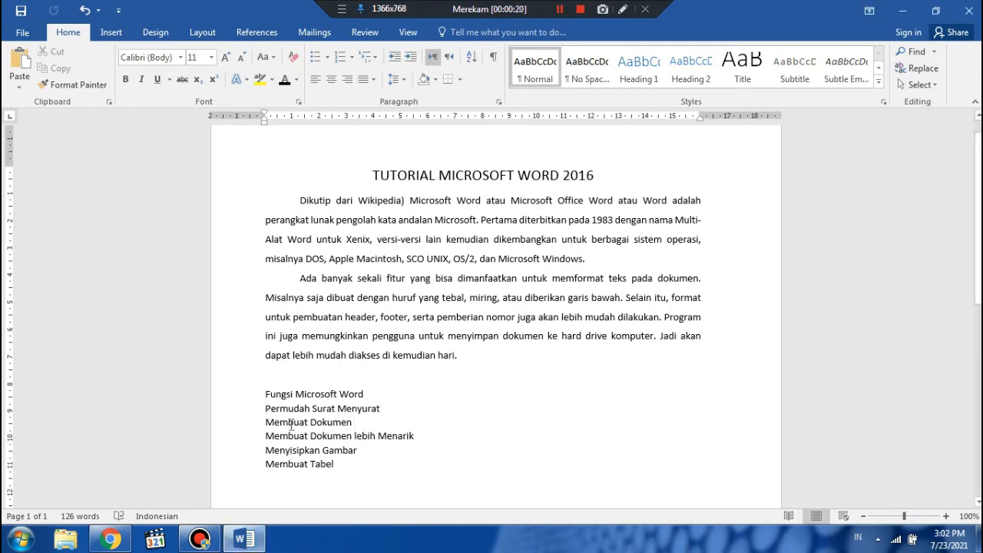
# Format the five lines under "Fungsi Microsoft Word" as a bulleted list with solid round bullets
pyautogui.moveTo(265, 408); pyautogui.dragTo(332, 465)
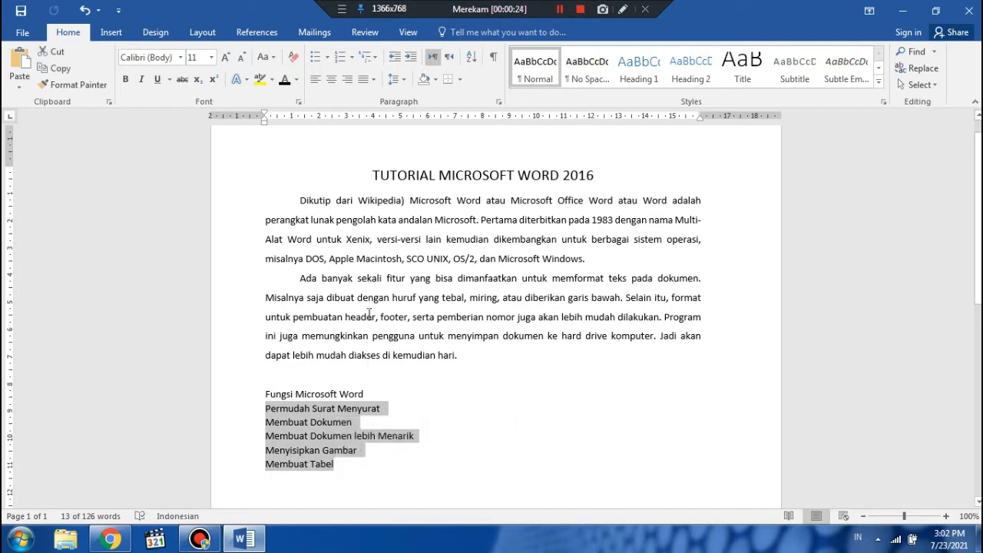
pyautogui.click(326, 58)
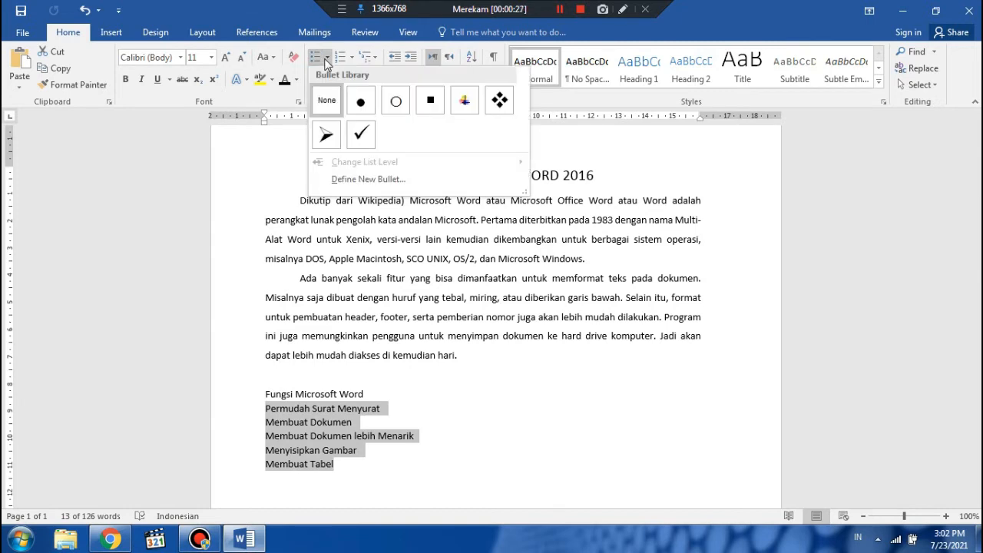
pyautogui.click(366, 99)
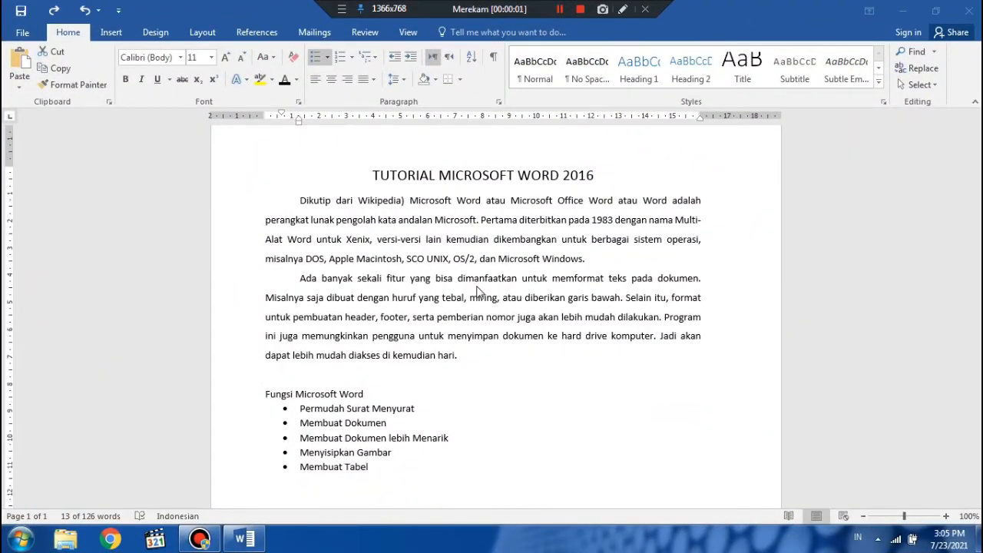
# Remove the bullets from the five list items under "Fungsi Microsoft Word"
pyautogui.click(373, 471)
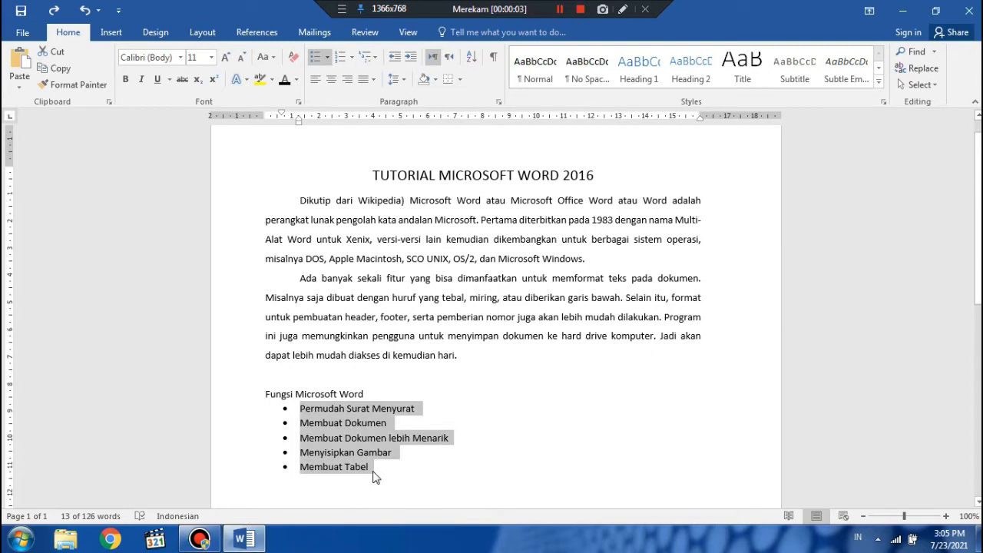
pyautogui.moveTo(377, 467); pyautogui.dragTo(312, 412)
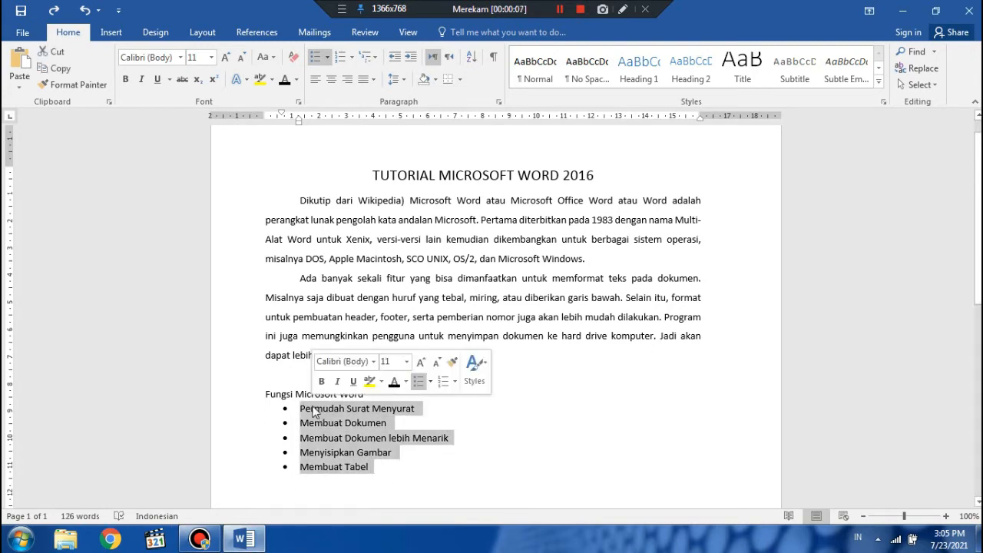
pyautogui.click(315, 55)
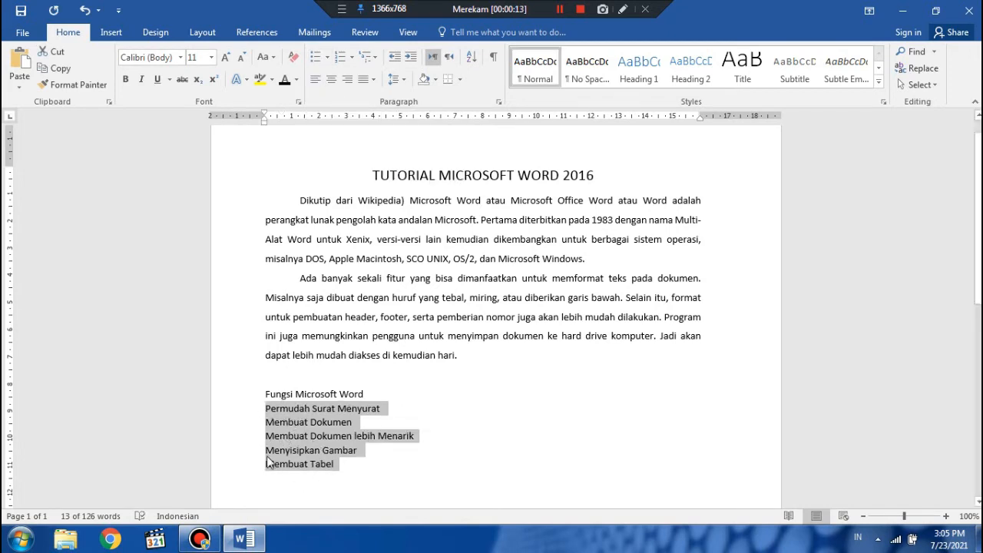
pyautogui.click(339, 474)
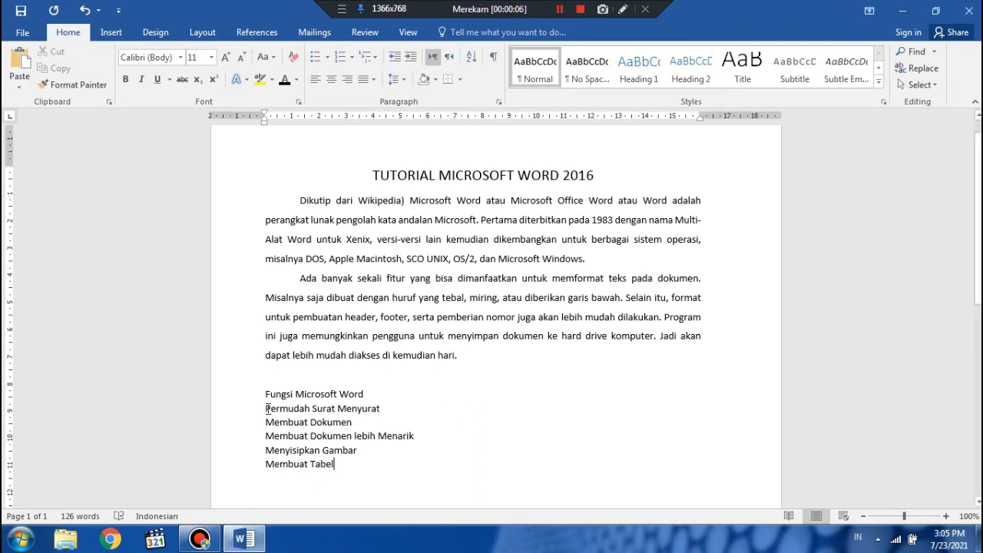
# Format the five lines under "Fungsi Microsoft Word" as a numbered list in the 1. 2. 3. format
pyautogui.moveTo(267, 408); pyautogui.dragTo(342, 463)
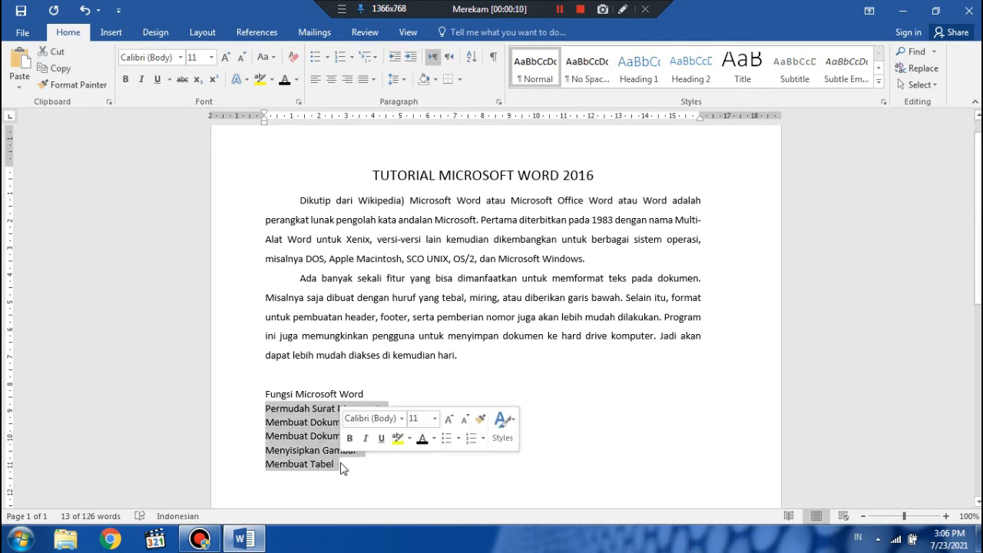
pyautogui.click(350, 58)
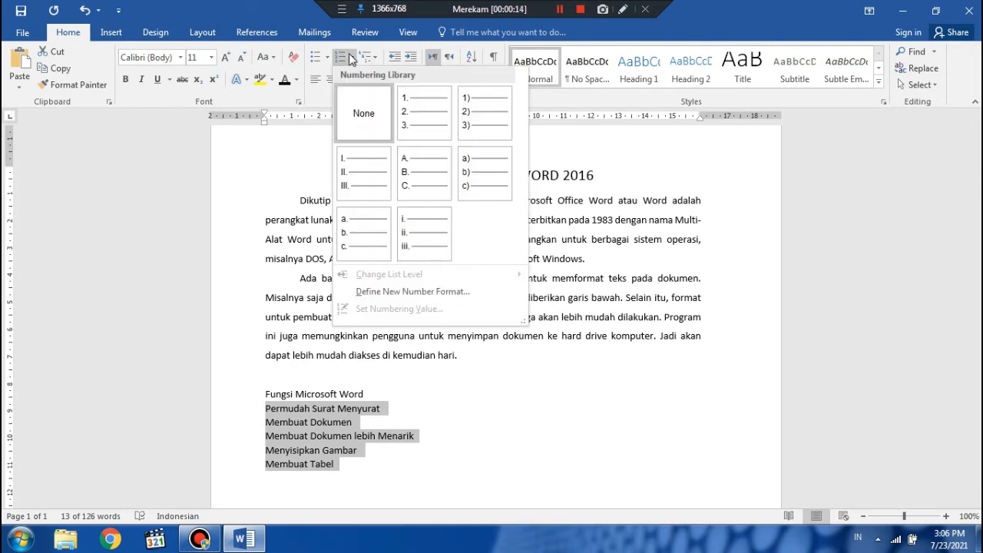
pyautogui.click(408, 105)
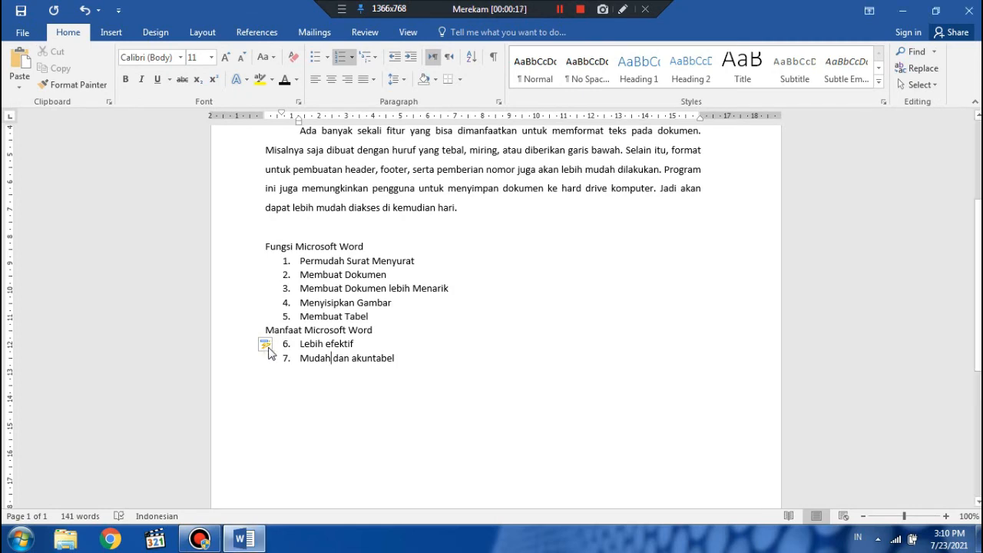
# Restart the numbering at 1 for the two list items under "Manfaat Microsoft Word"
pyautogui.click(267, 348)
pyautogui.click(276, 362)
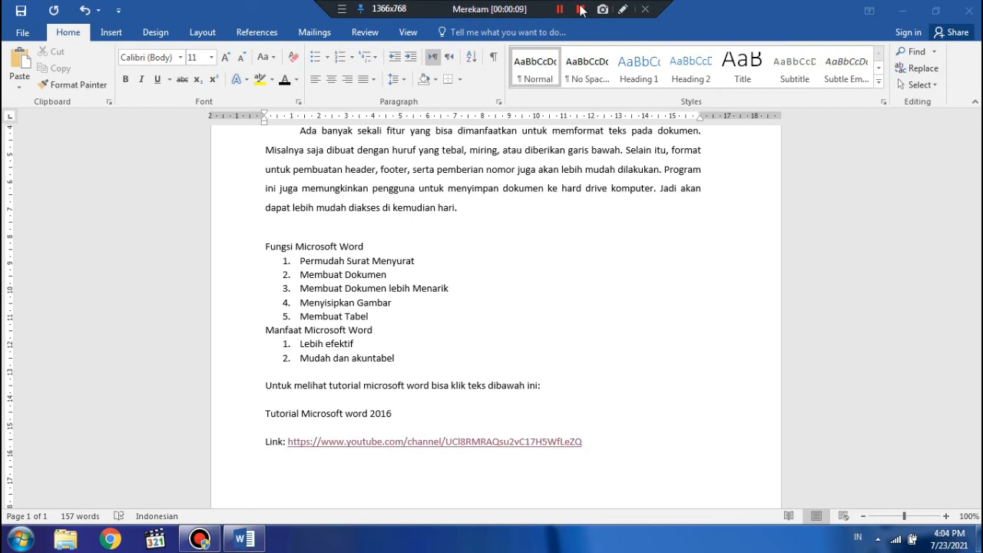
pyautogui.click(560, 9)
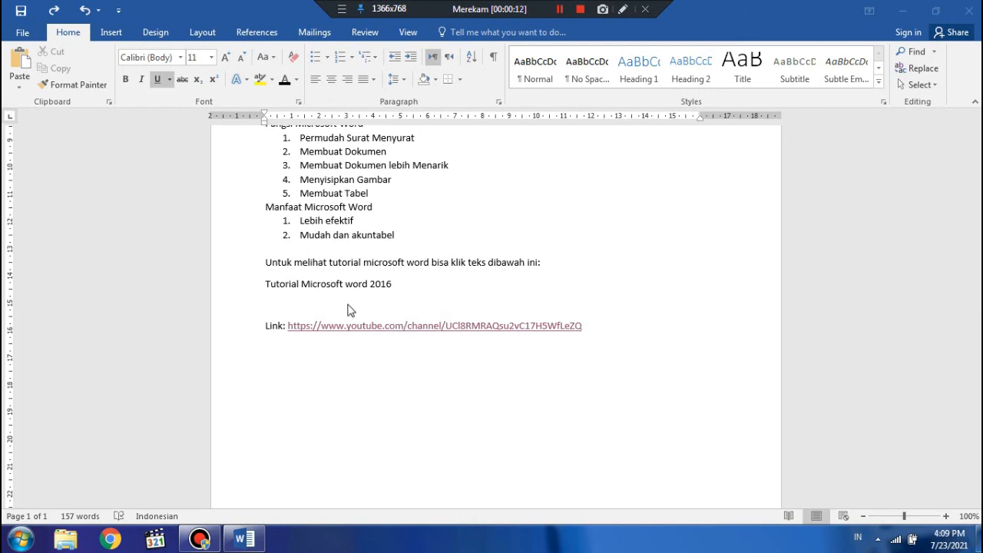
# Turn the line "Tutorial Microsoft word 2016" into a hyperlink to the YouTube channel address given after "Link:", pasting the copied URL
pyautogui.click(286, 289)
pyautogui.moveTo(263, 283); pyautogui.dragTo(384, 292)
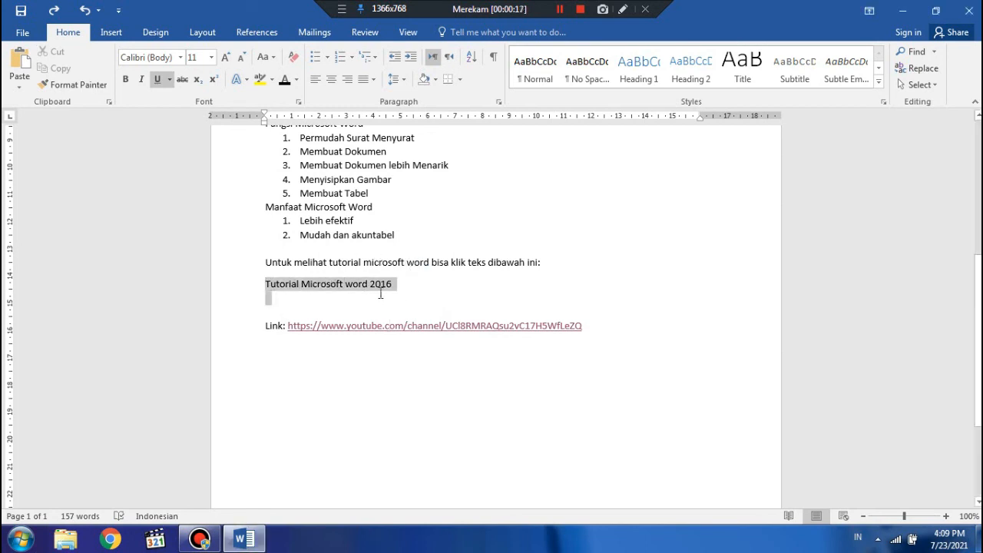
pyautogui.rightClick(383, 292)
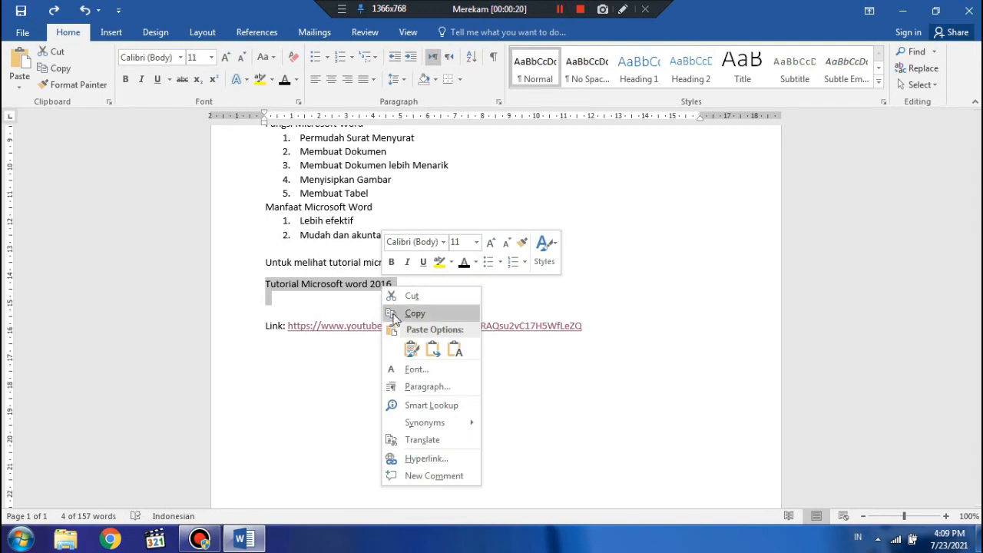
pyautogui.click(424, 458)
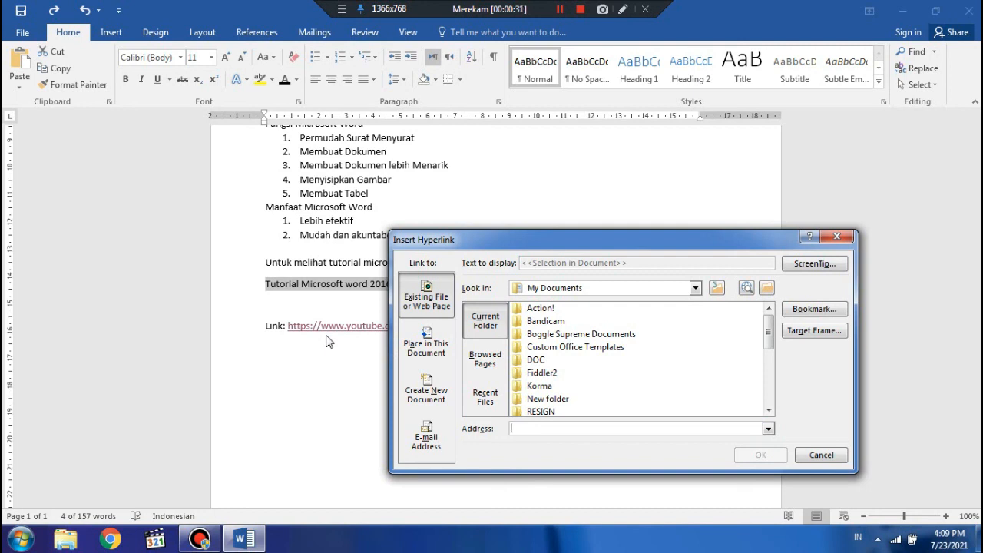
pyautogui.write('https://www.youtube.com/channel/UCl8RMRAQsu2vC17H5WfLeZQ')
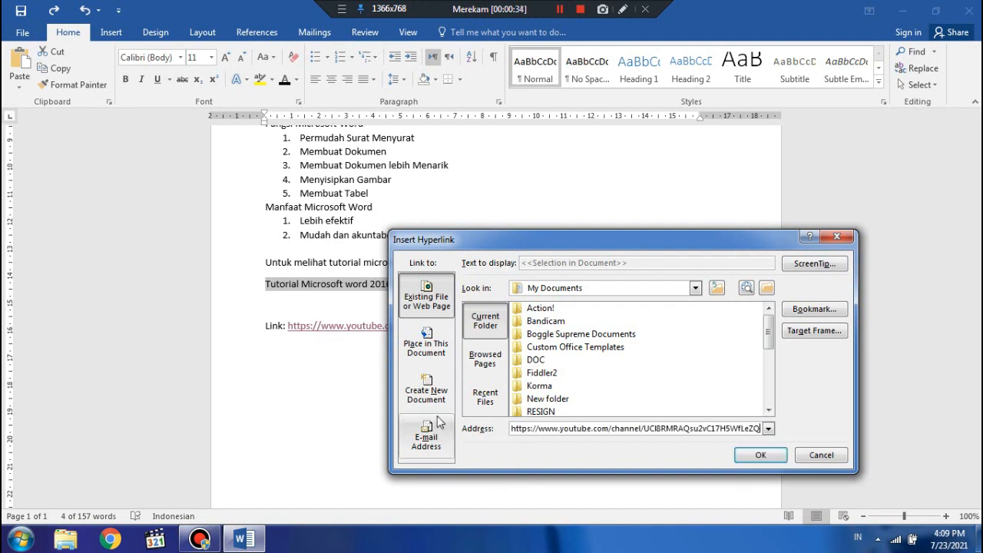
pyautogui.click(759, 455)
pyautogui.press('Down')
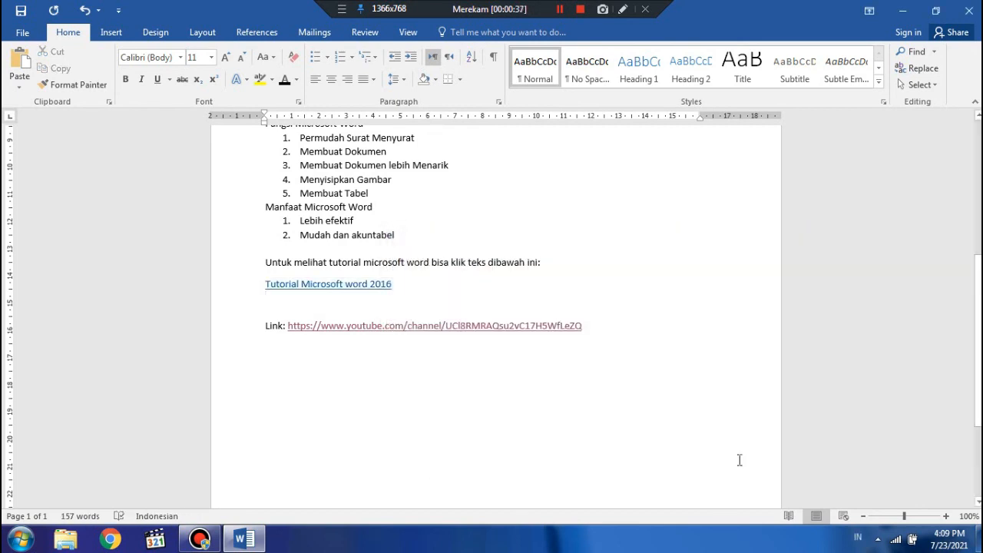